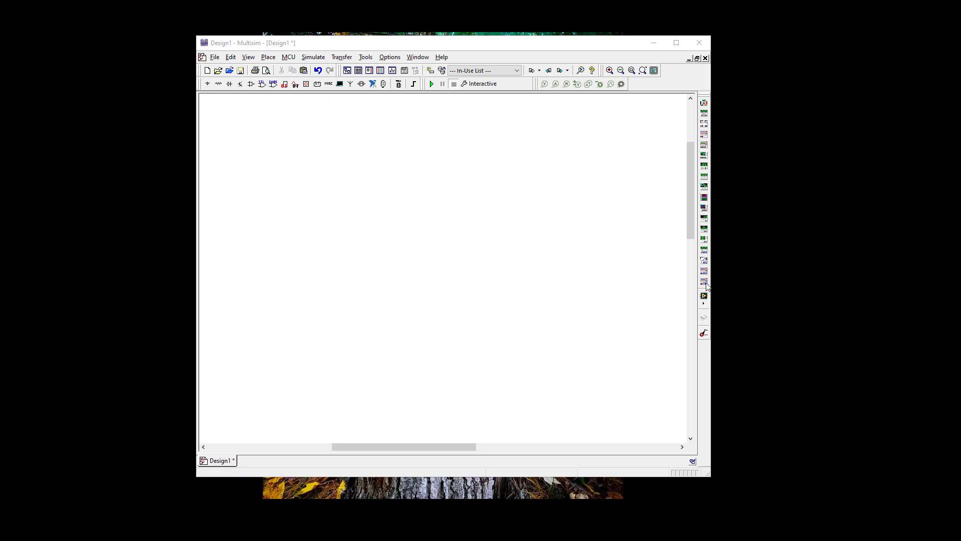
# Drop a Tektronix oscilloscope, XSC1, onto the Design1 schematic.
pyautogui.click(704, 133)
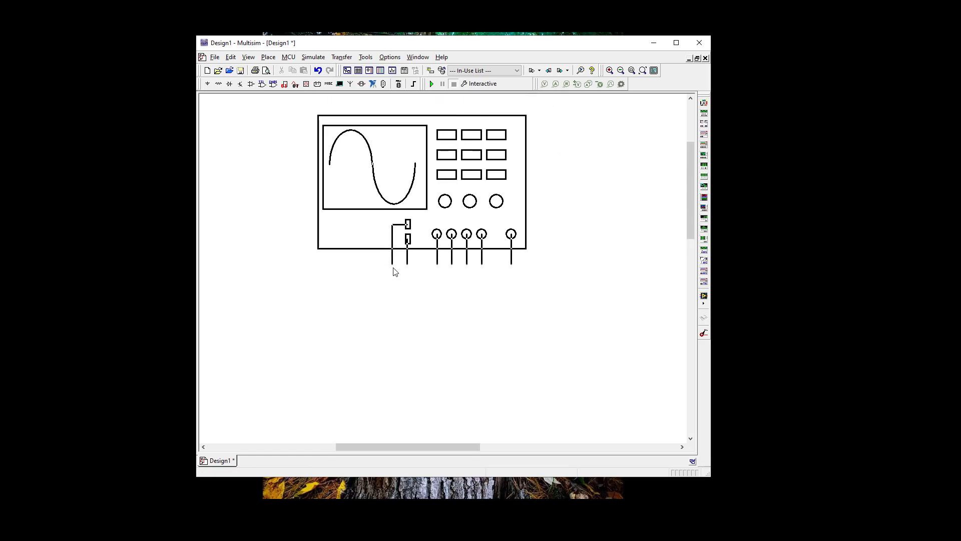
pyautogui.click(362, 290)
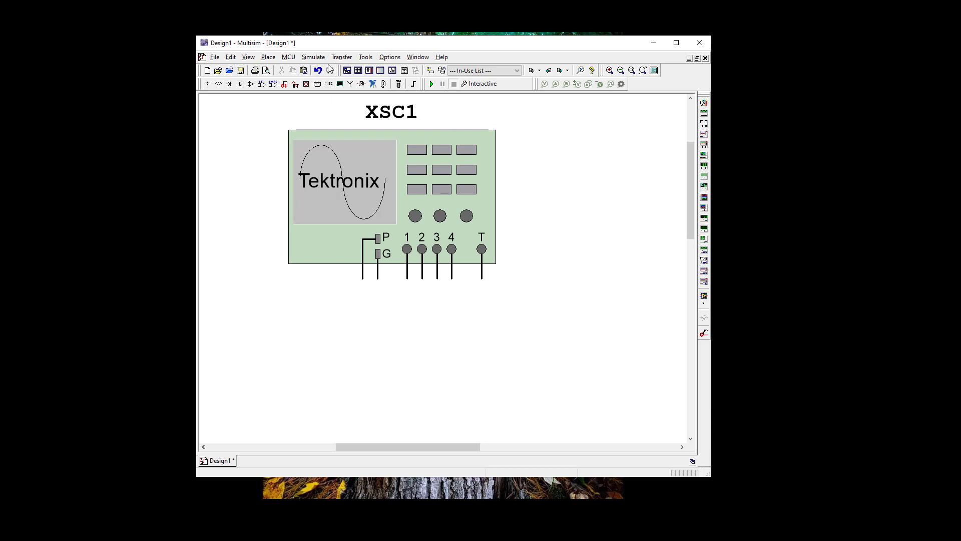
pyautogui.click(248, 58)
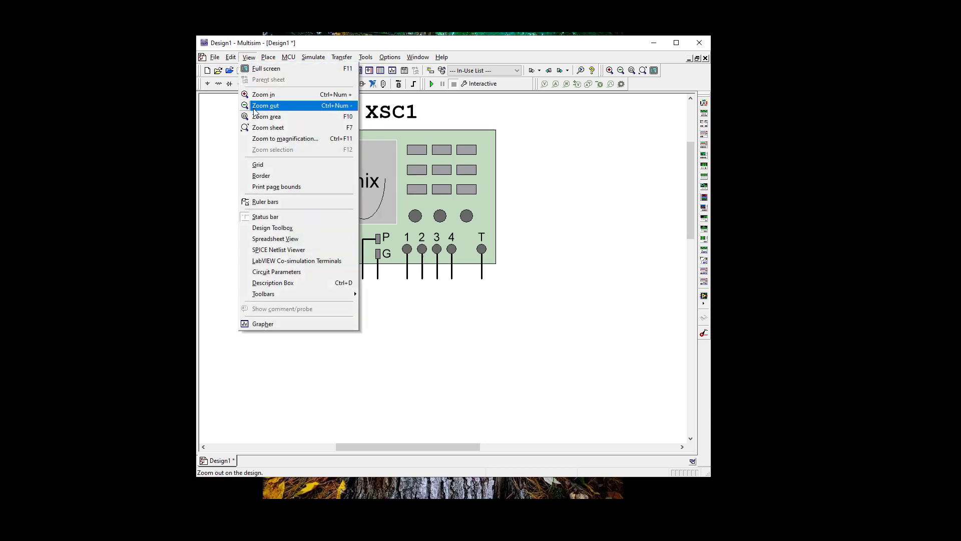
pyautogui.click(599, 409)
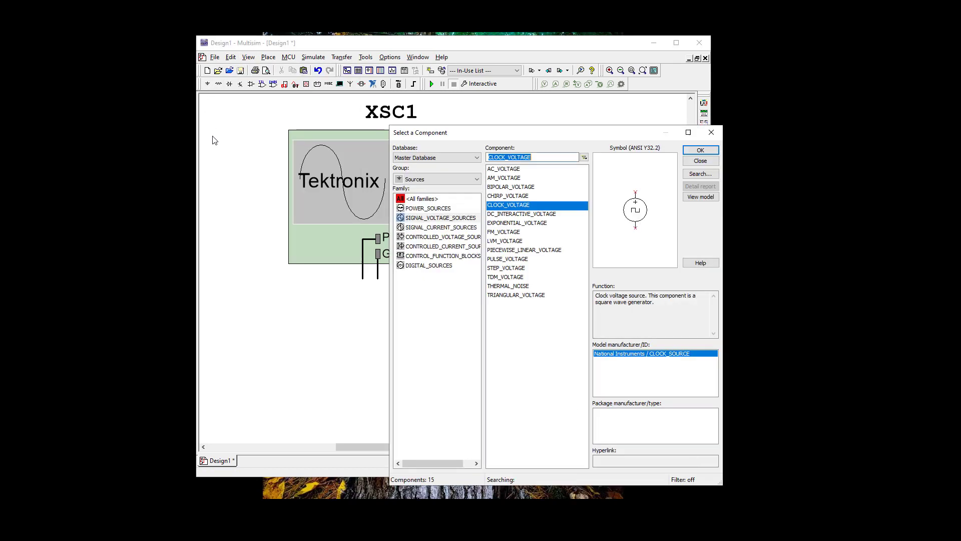
# Place a ground part at the oscilloscope's G probe lead.
pyautogui.click(207, 84)
pyautogui.click(424, 208)
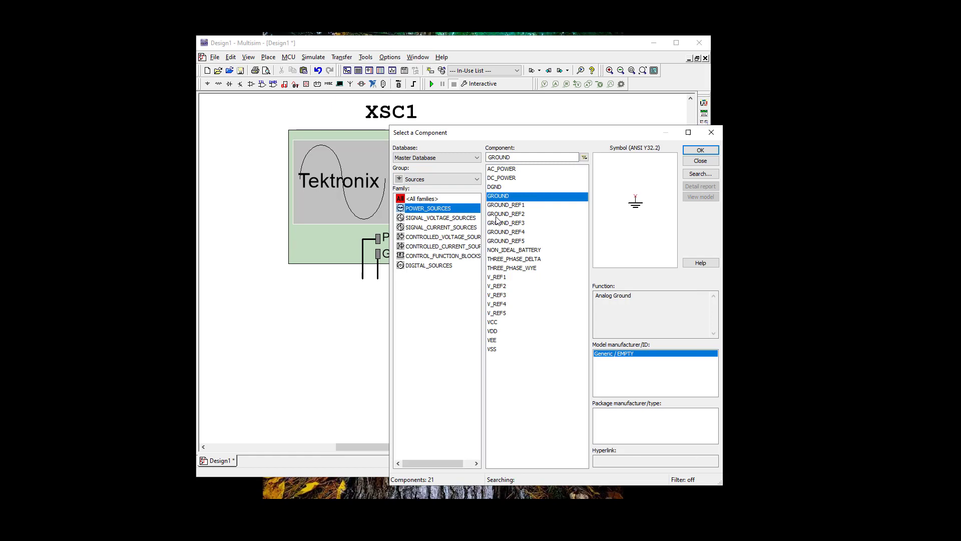
pyautogui.click(700, 151)
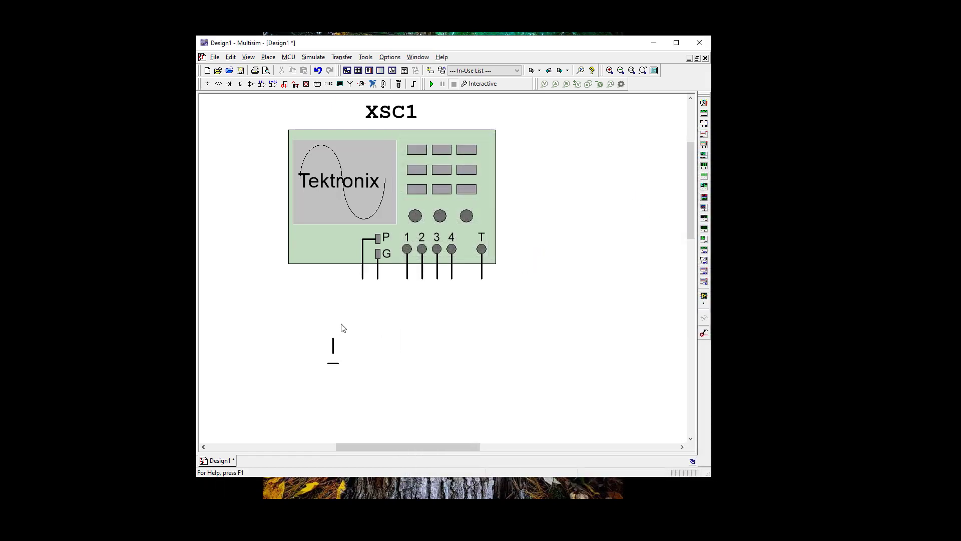
pyautogui.click(370, 297)
pyautogui.click(381, 284)
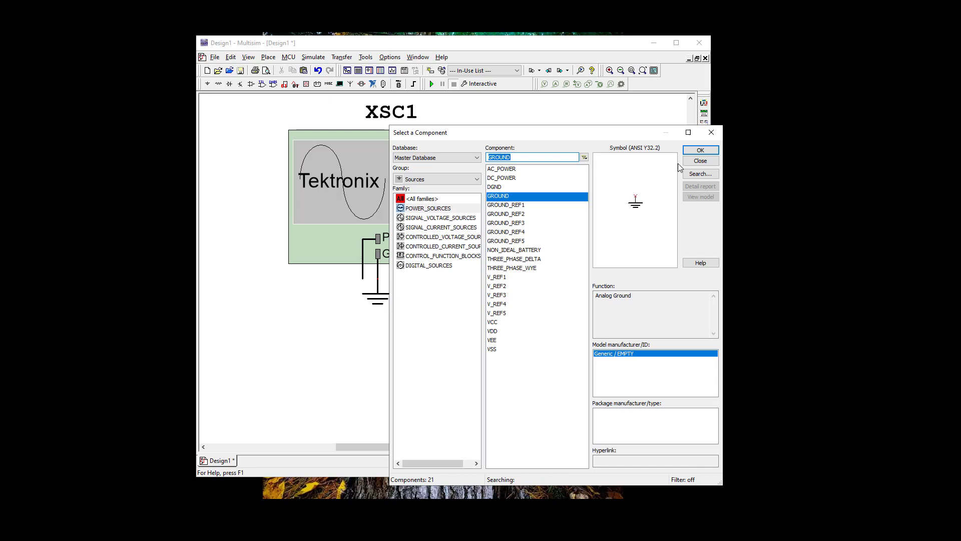
pyautogui.click(700, 150)
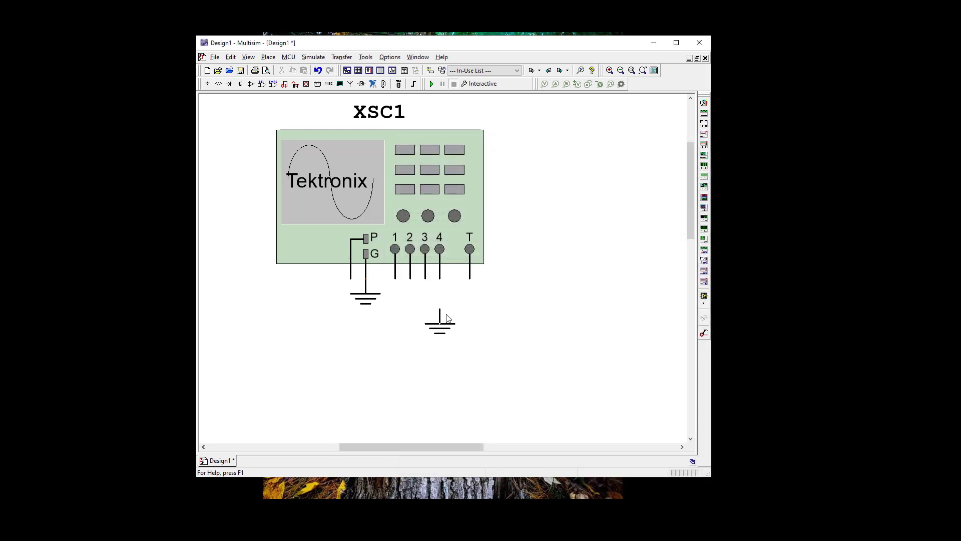
pyautogui.press('Escape')
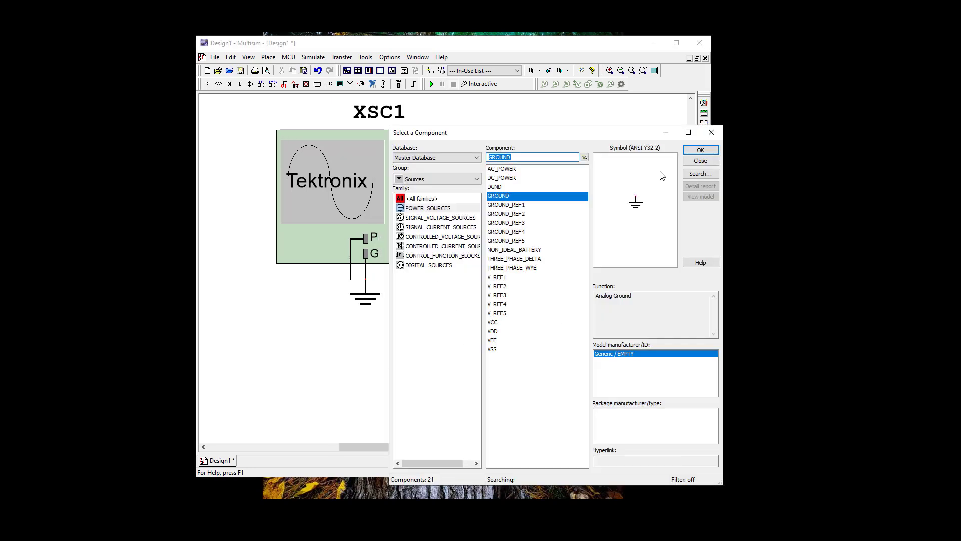
# Place a CLOCK_VOLTAGE source, V1, below the oscilloscope.
pyautogui.click(427, 219)
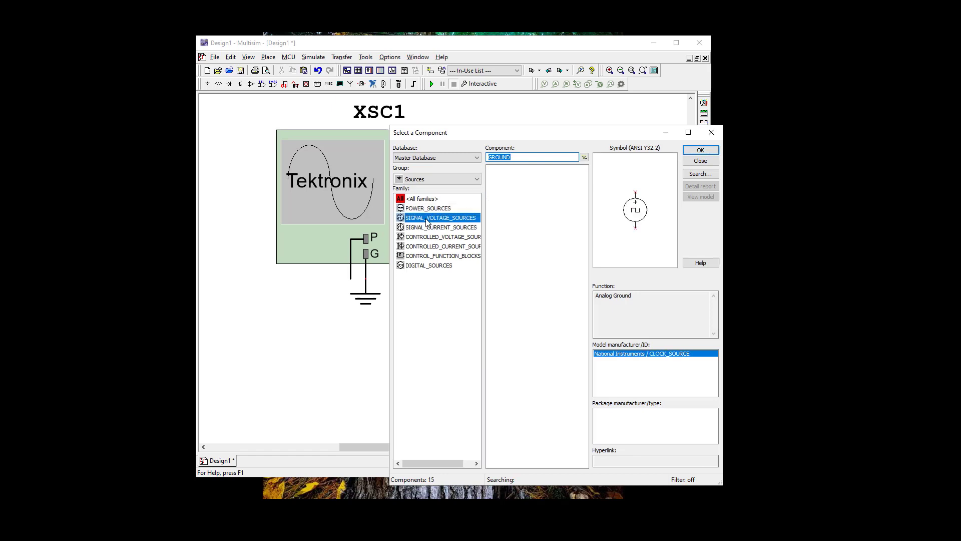
pyautogui.click(700, 150)
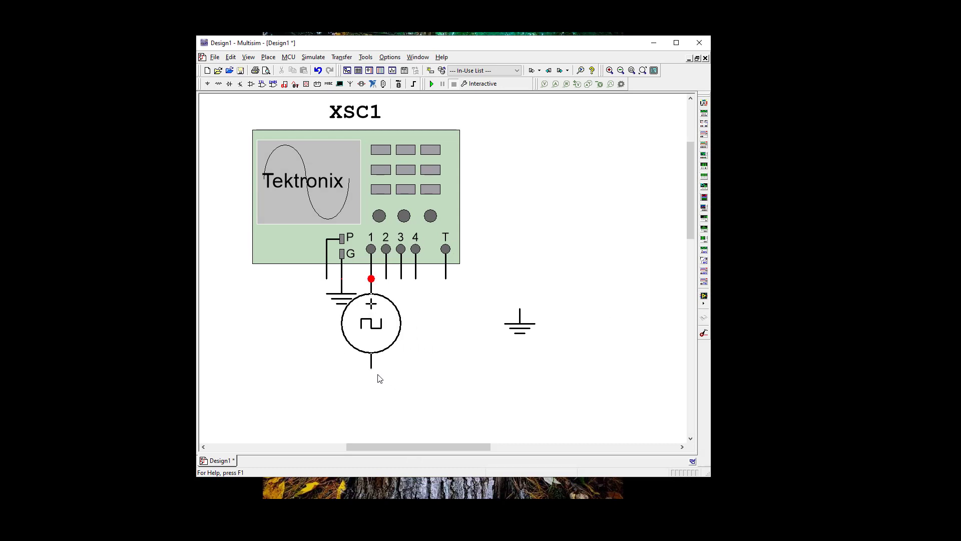
pyautogui.click(379, 373)
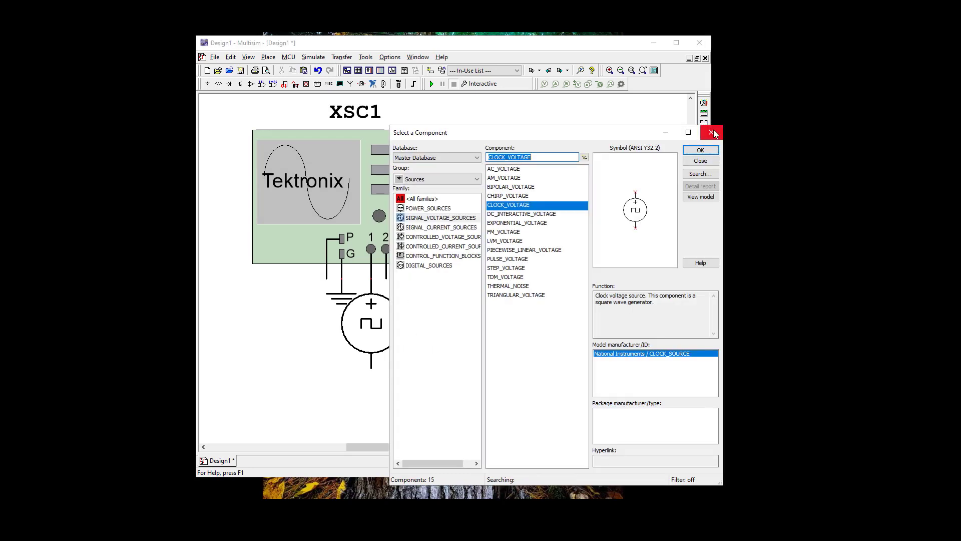
# Connect V1 to scope channel 1 and ground its lower terminal.
pyautogui.click(712, 133)
pyautogui.moveTo(396, 320)
pyautogui.mouseDown()
pyautogui.moveTo(381, 366)
pyautogui.moveTo(397, 366)
pyautogui.mouseUp()
pyautogui.moveTo(515, 334)
pyautogui.mouseDown()
pyautogui.moveTo(485, 396)
pyautogui.moveTo(376, 299)
pyautogui.mouseUp()
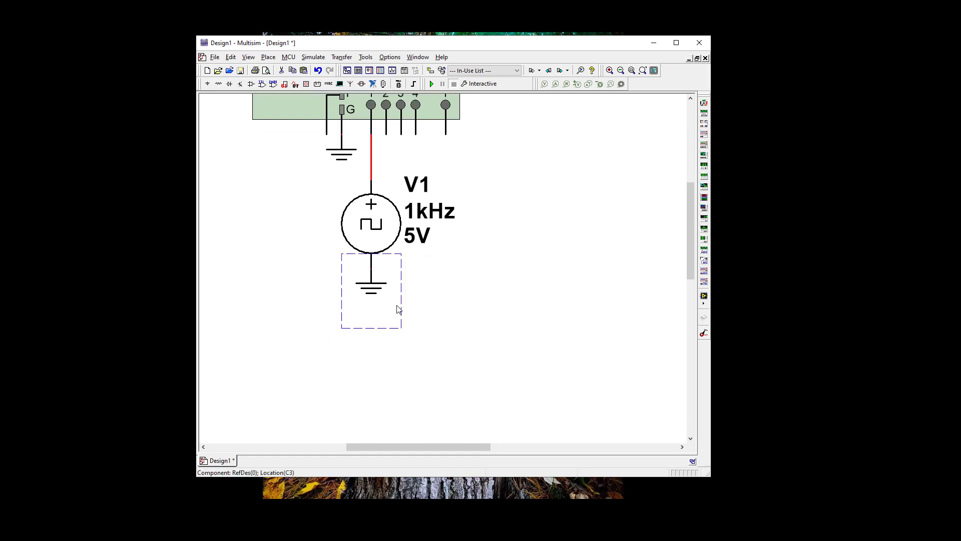
pyautogui.click(376, 319)
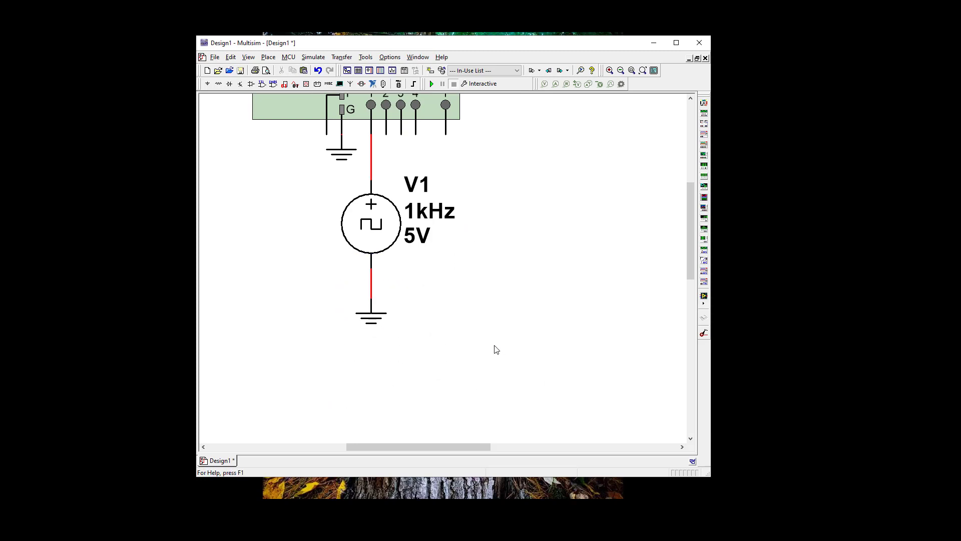
pyautogui.moveTo(341, 158); pyautogui.dragTo(338, 171)
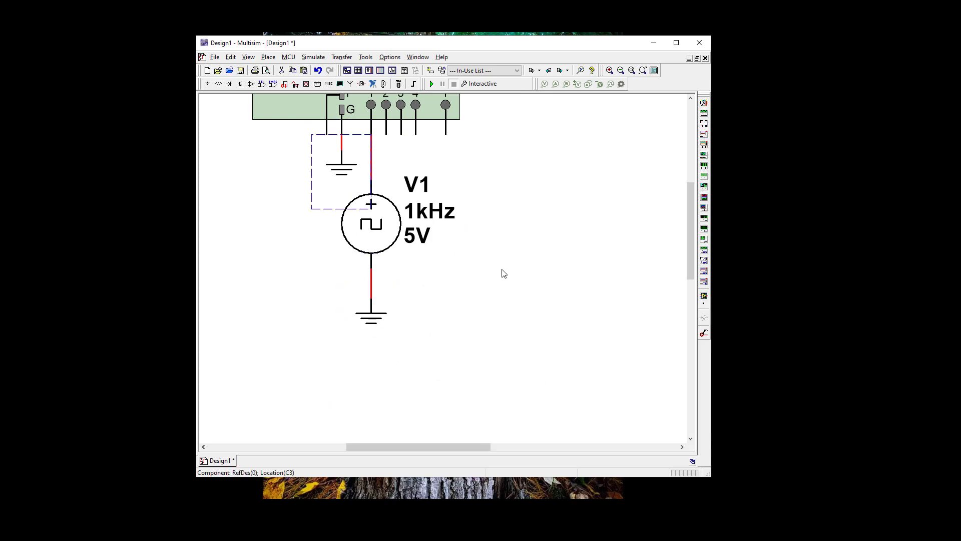
pyautogui.scroll(-2, 502, 295)
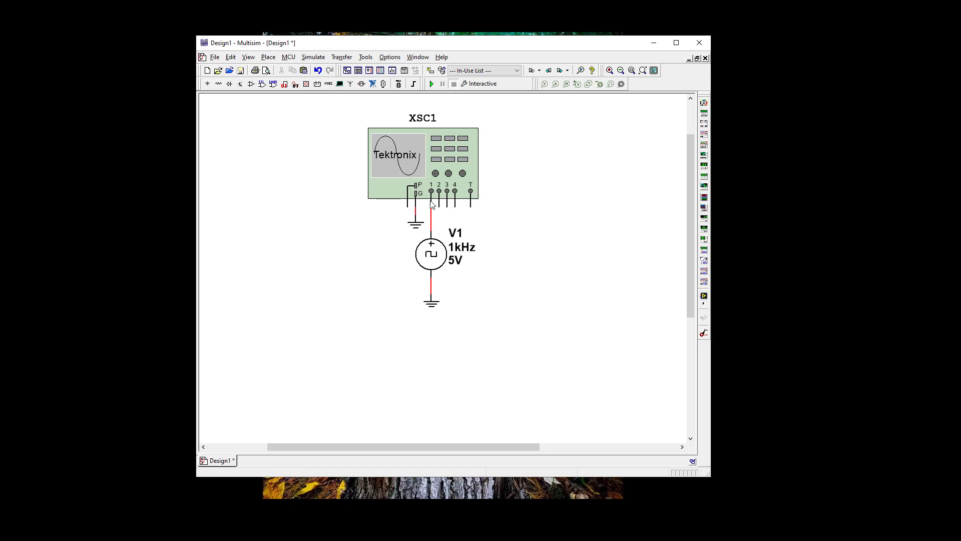
# Enter 5 kHz as V1's frequency in its Value settings.
pyautogui.click(431, 254)
pyautogui.doubleClick(432, 255)
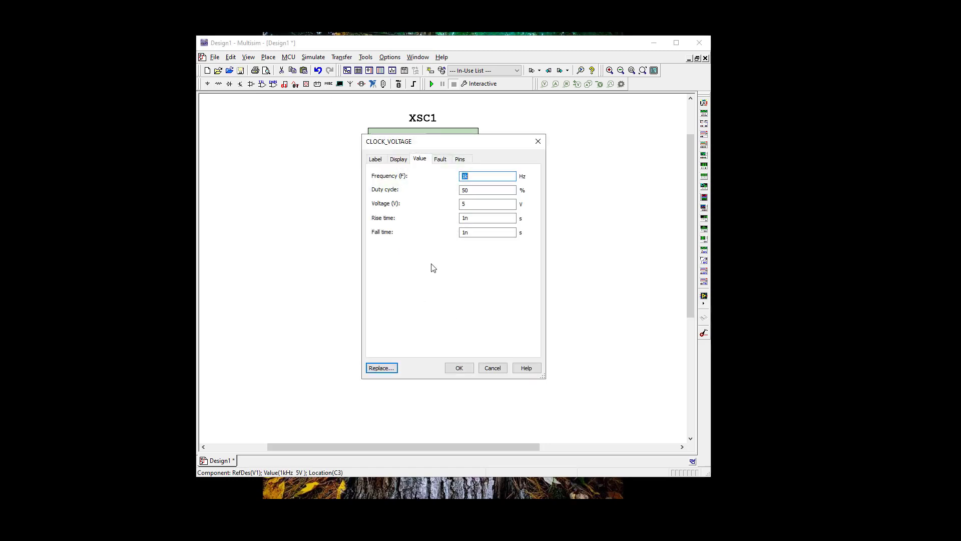
pyautogui.click(464, 176)
pyautogui.write('5')
pyautogui.click(459, 366)
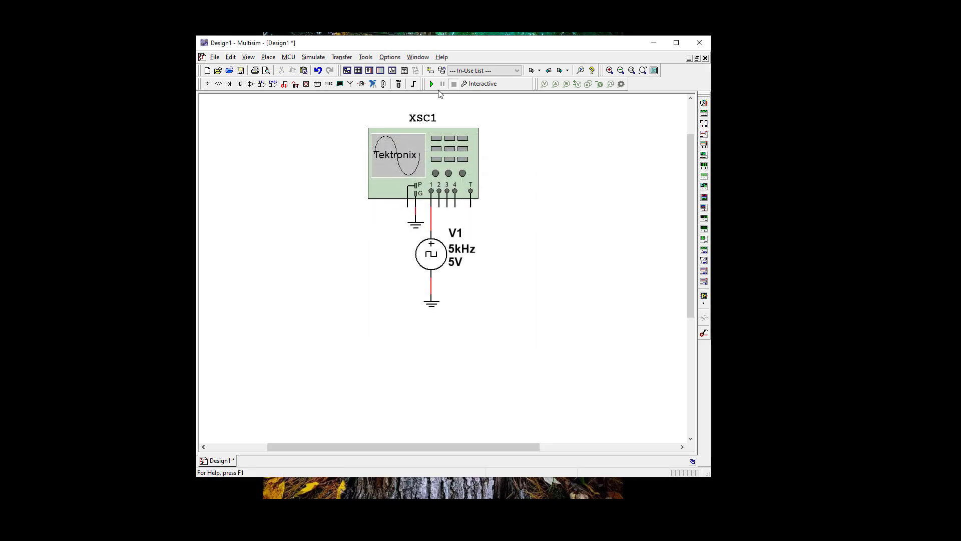
# Start the simulation, open the XSC1 front panel and power the scope on.
pyautogui.click(432, 83)
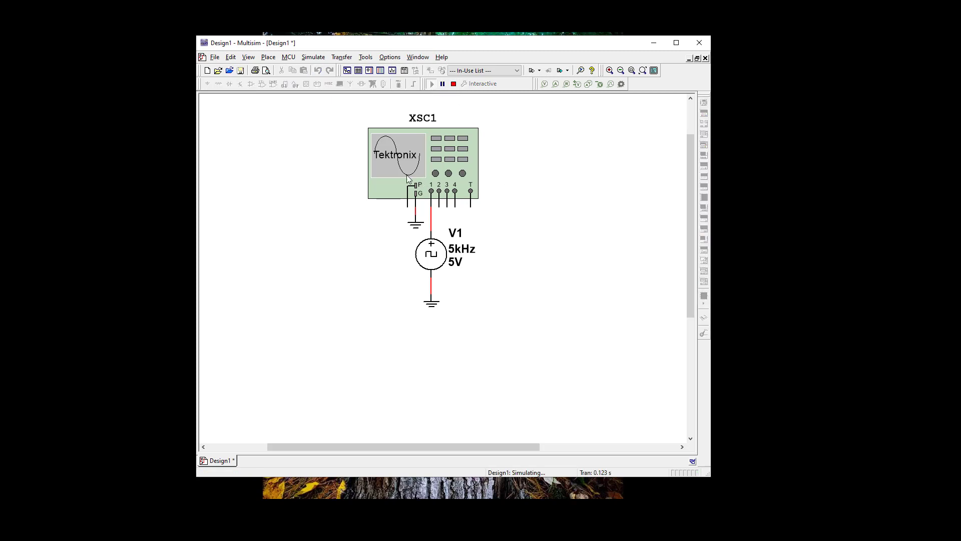
pyautogui.doubleClick(401, 174)
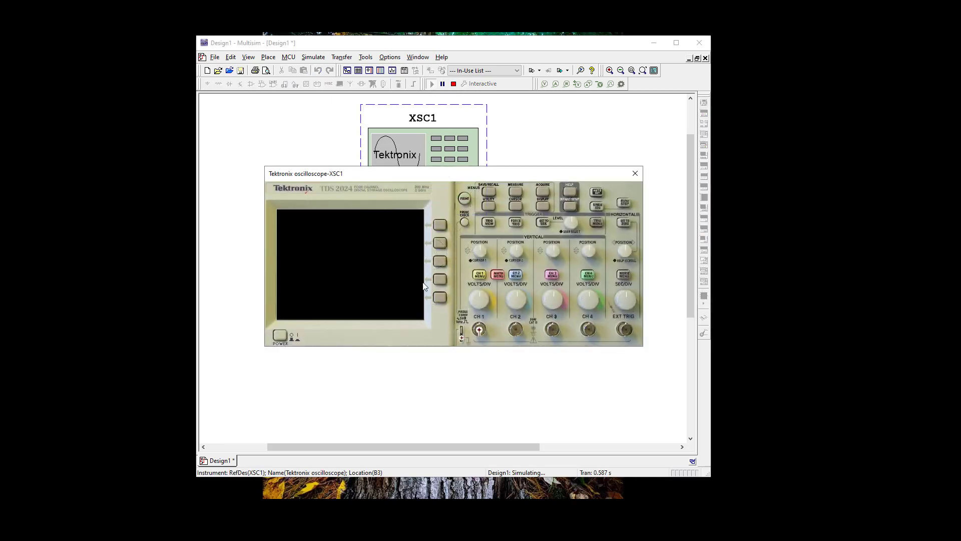
pyautogui.click(286, 339)
pyautogui.scroll(-3, 629, 297)
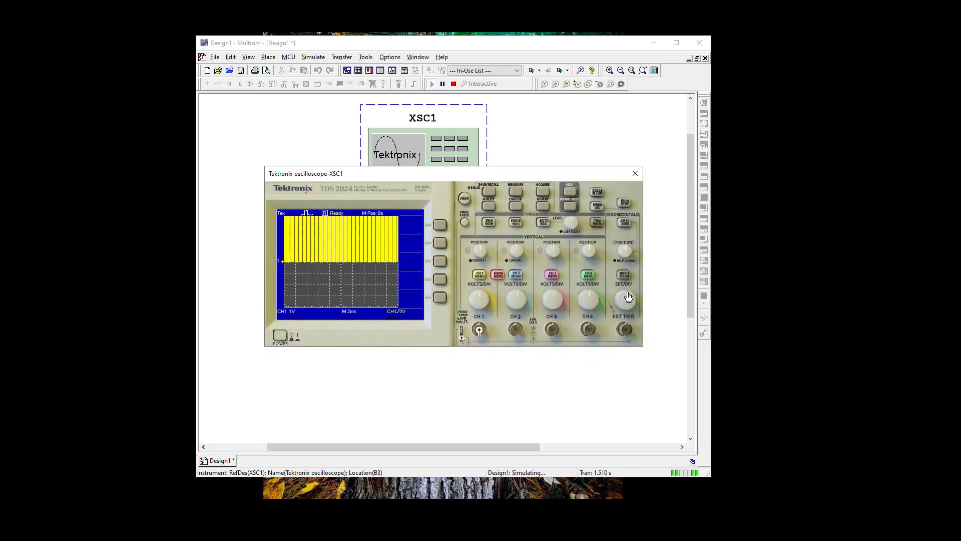
pyautogui.scroll(10, 627, 303)
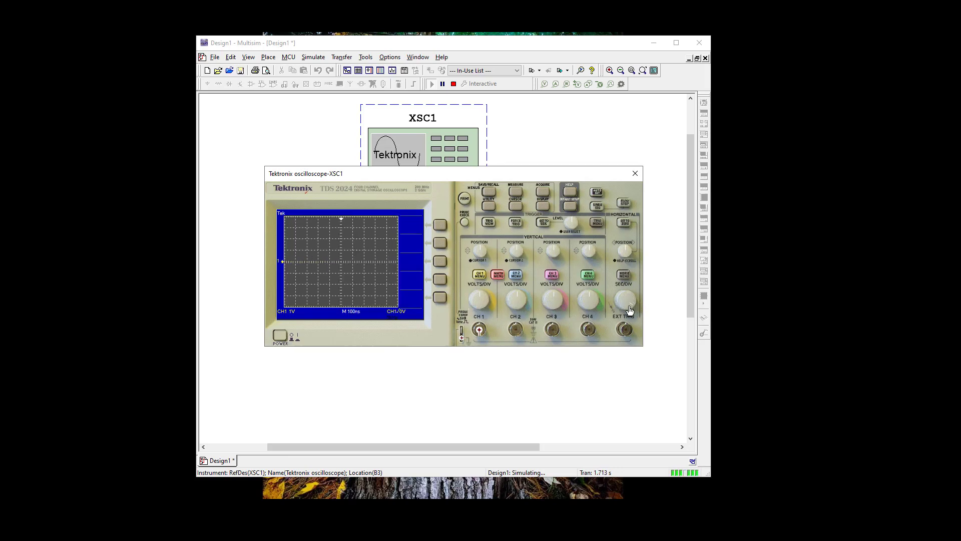
pyautogui.scroll(-11, 626, 304)
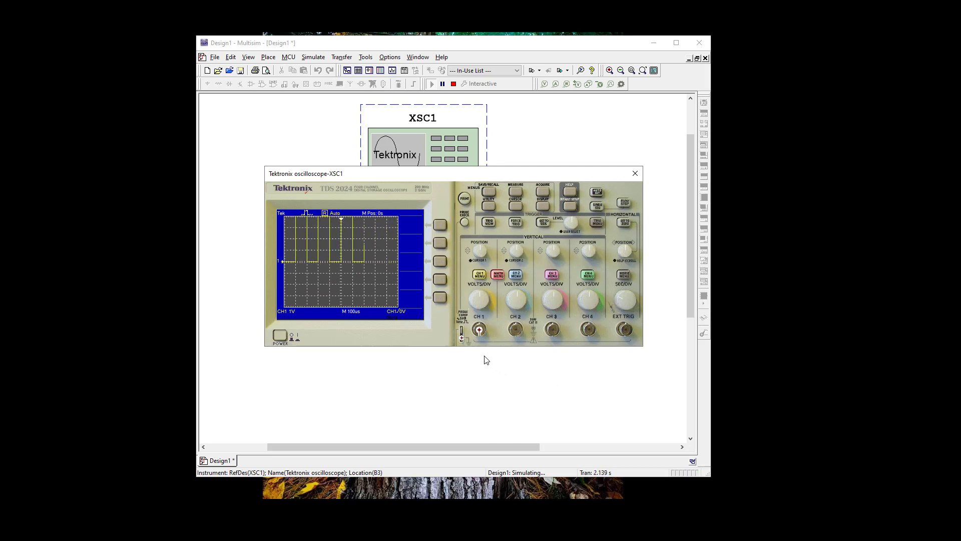
pyautogui.scroll(7, 480, 298)
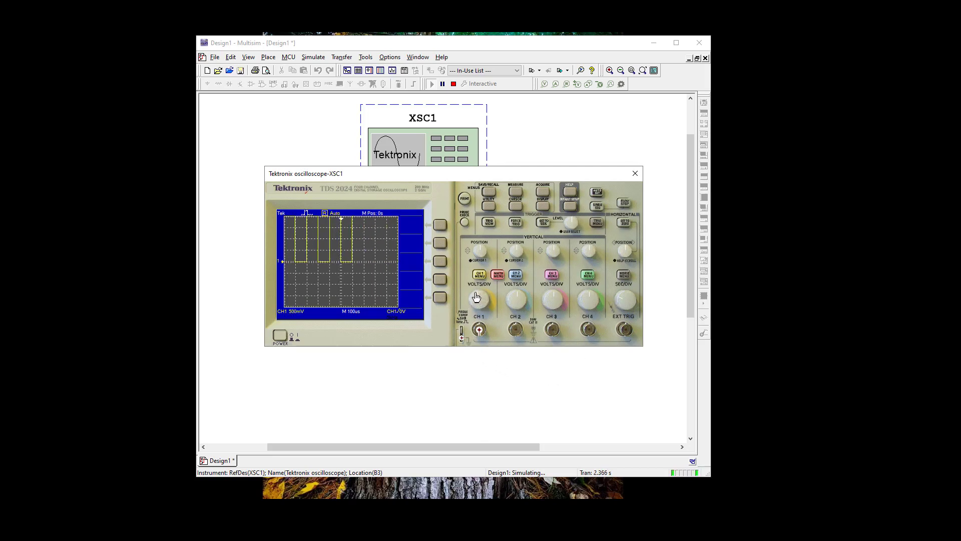
pyautogui.scroll(-9, 477, 305)
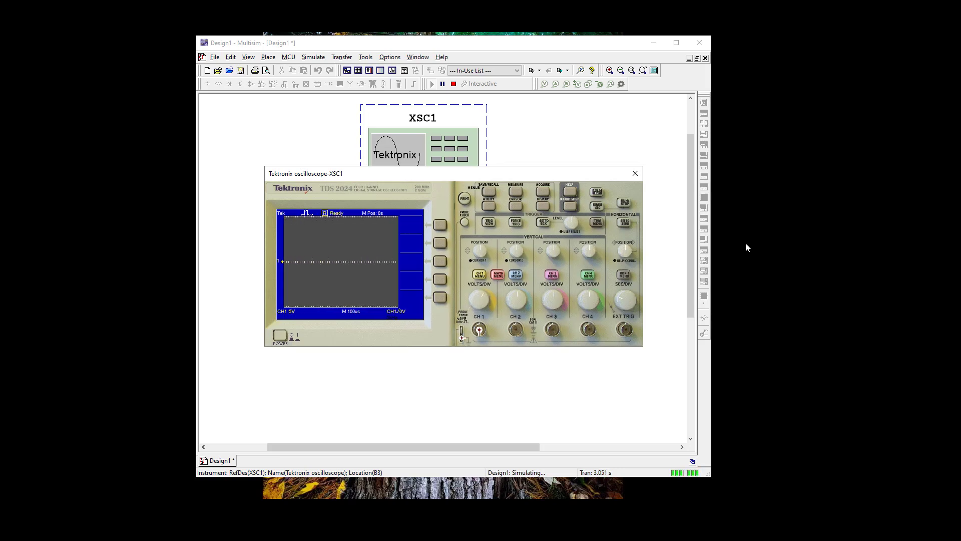
# Capture a single sequence with trigger level near 2.25 V and the CH1 trace raised.
pyautogui.click(598, 208)
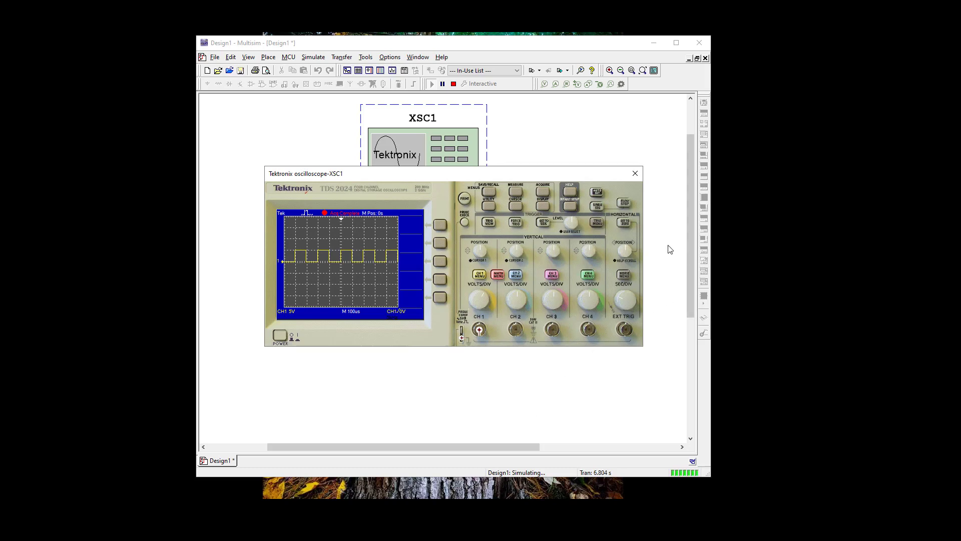
pyautogui.click(598, 225)
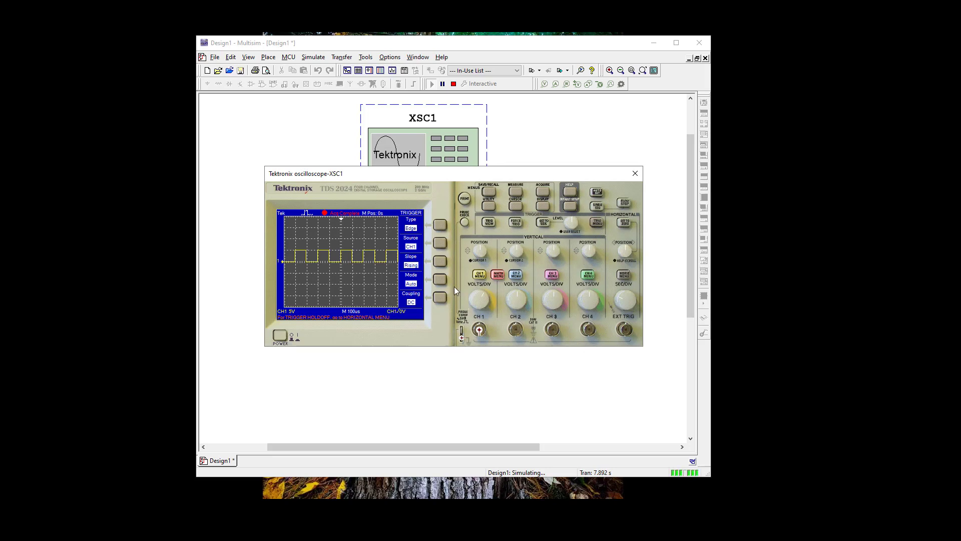
pyautogui.moveTo(570, 225); pyautogui.dragTo(575, 227)
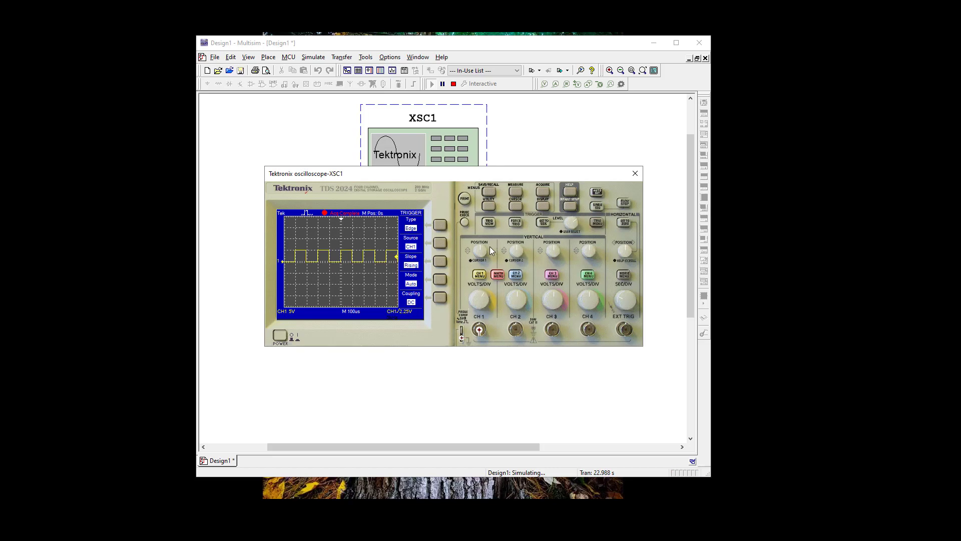
pyautogui.moveTo(483, 250)
pyautogui.mouseDown()
pyautogui.moveTo(474, 266)
pyautogui.moveTo(483, 257)
pyautogui.mouseUp()
pyautogui.click(476, 397)
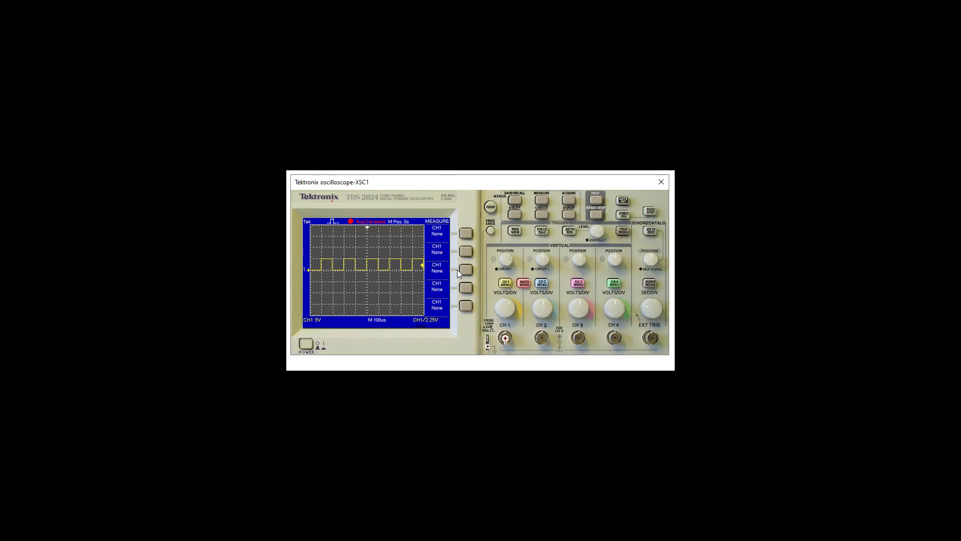
# Set the first measurement slot to Period.
pyautogui.click(465, 237)
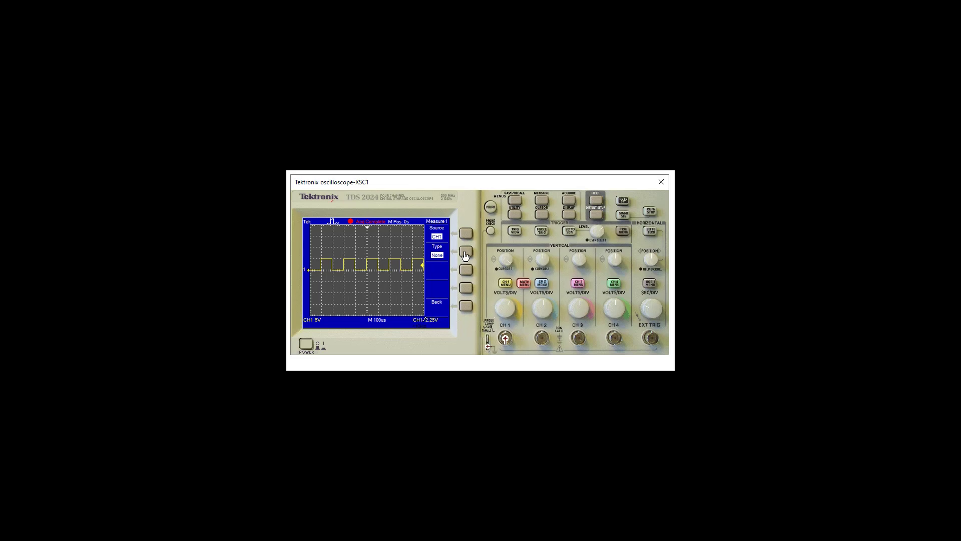
pyautogui.click(465, 238)
pyautogui.click(465, 256)
pyautogui.click(465, 255)
pyautogui.click(466, 307)
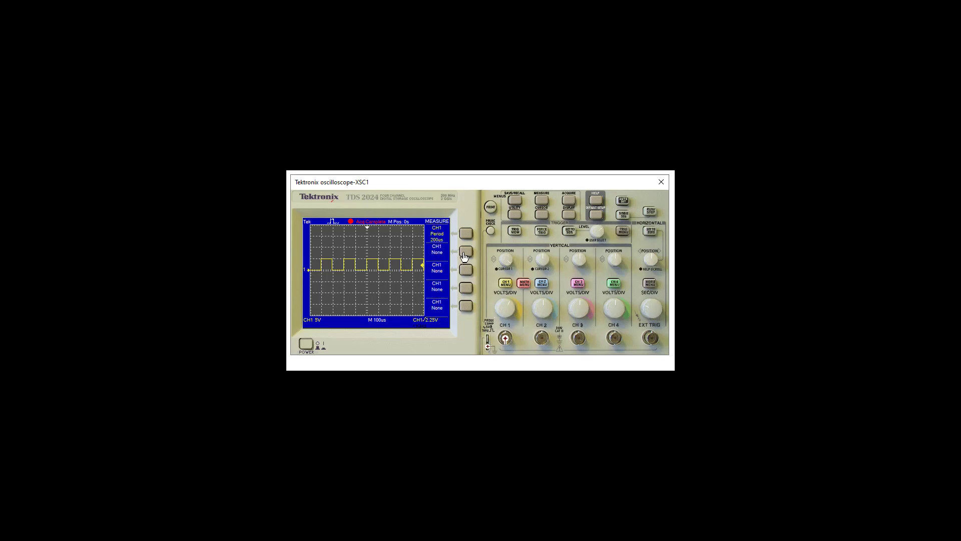
# Step the second measurement slot's type past Period and Cyc RMS.
pyautogui.click(466, 252)
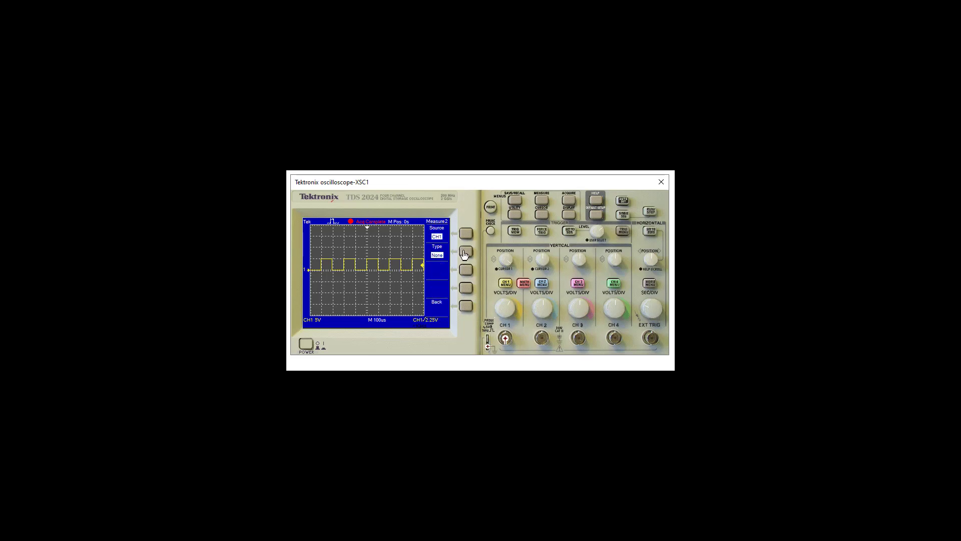
pyautogui.click(466, 252)
pyautogui.click(465, 251)
pyautogui.click(466, 252)
pyautogui.click(465, 252)
pyautogui.click(465, 308)
# Set the third measurement slot to Neg Width and return to the overview.
pyautogui.click(466, 269)
pyautogui.click(465, 256)
pyautogui.click(466, 256)
pyautogui.click(465, 256)
pyautogui.click(465, 257)
pyautogui.click(466, 256)
pyautogui.click(465, 256)
pyautogui.click(466, 257)
pyautogui.click(466, 307)
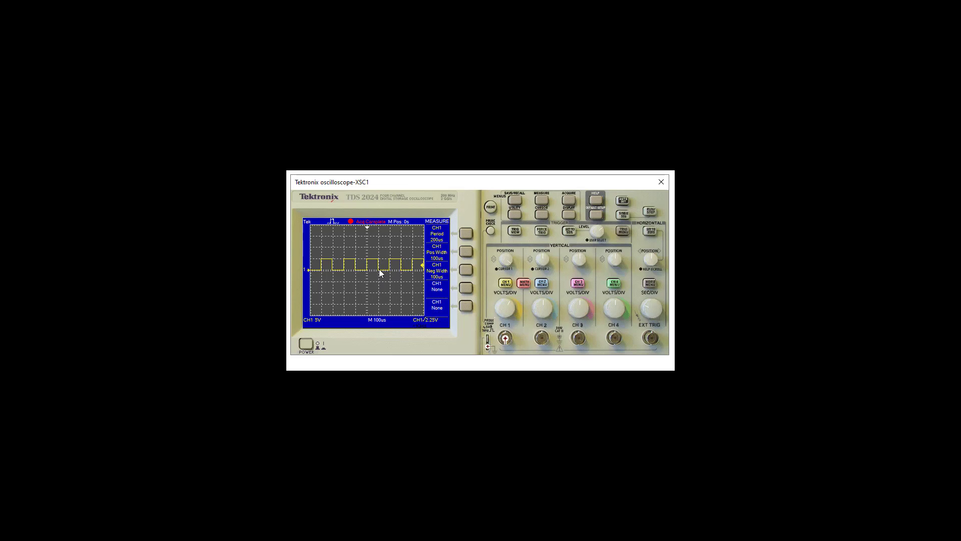
# Turn the timebase to 50 µs per division.
pyautogui.click(645, 311)
pyautogui.scroll(-3, 650, 257)
pyautogui.scroll(-1, 650, 256)
# Switch to cursor measurements and move cursor 1 to about −100 µs.
pyautogui.click(542, 216)
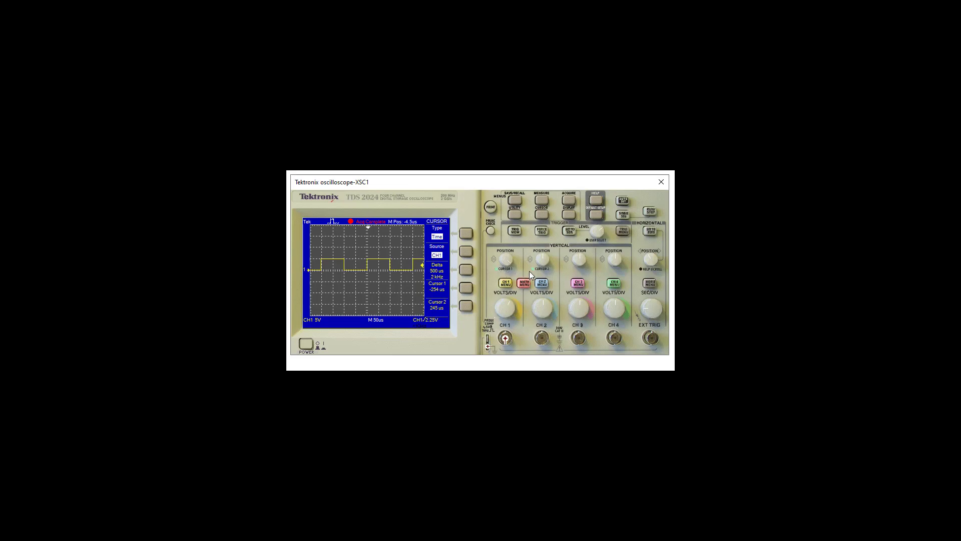
pyautogui.scroll(4, 505, 259)
pyautogui.scroll(-2, 511, 268)
pyautogui.scroll(4, 511, 268)
pyautogui.scroll(4, 508, 264)
pyautogui.scroll(-1, 509, 263)
pyautogui.moveTo(511, 260); pyautogui.dragTo(499, 274)
pyautogui.scroll(-1, 501, 271)
# Return the scope to its MEASURE readouts.
pyautogui.click(544, 203)
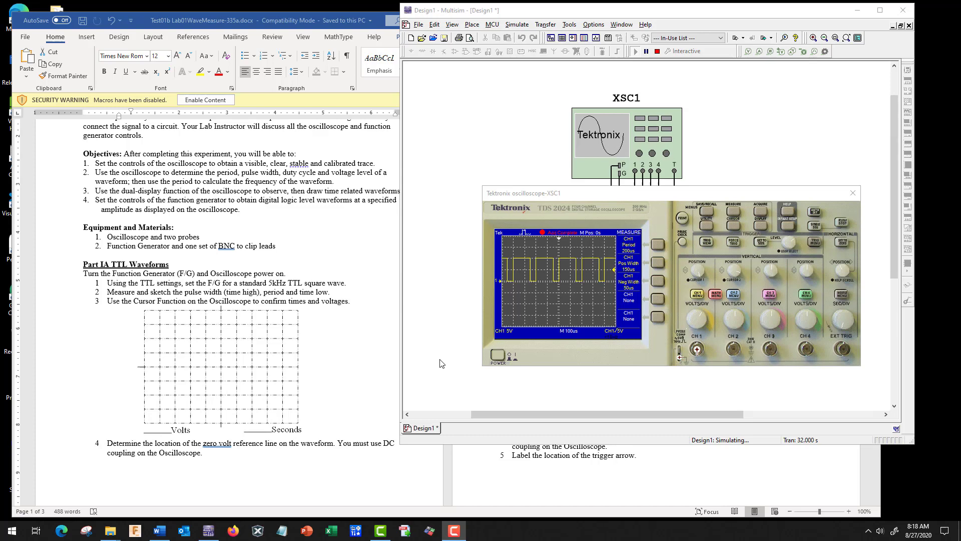
# Delete the blank sketch grid under Part IA step 3 and bring the Multisim scope forward.
pyautogui.click(211, 378)
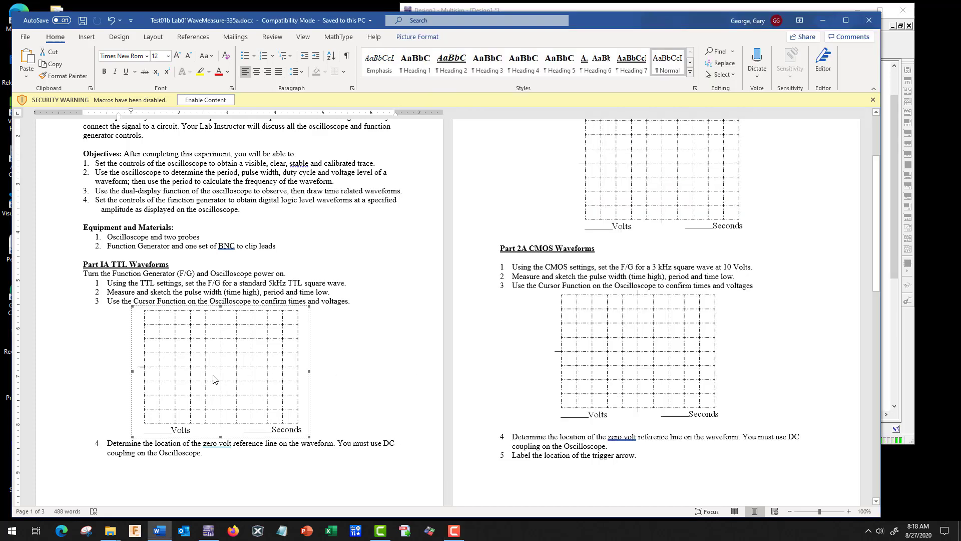
pyautogui.press('Delete')
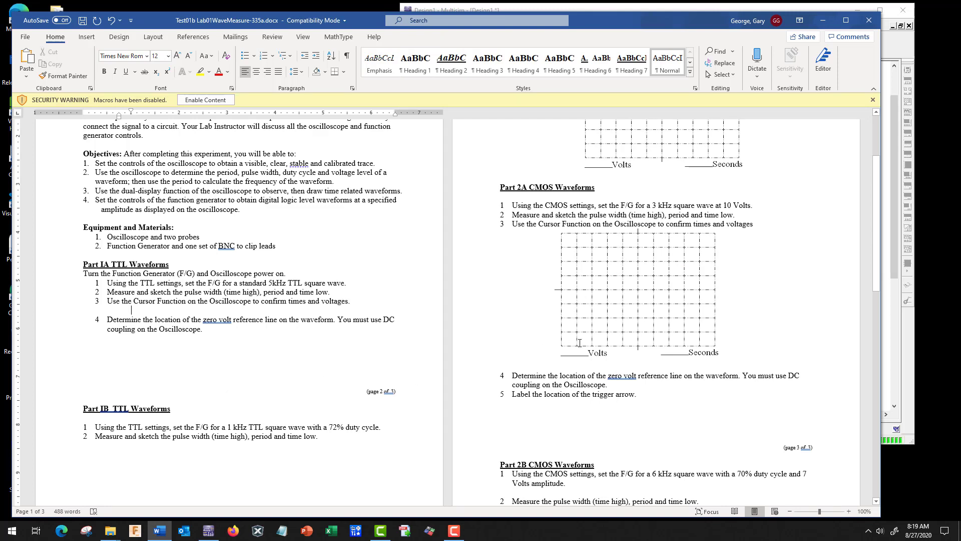
pyautogui.click(888, 358)
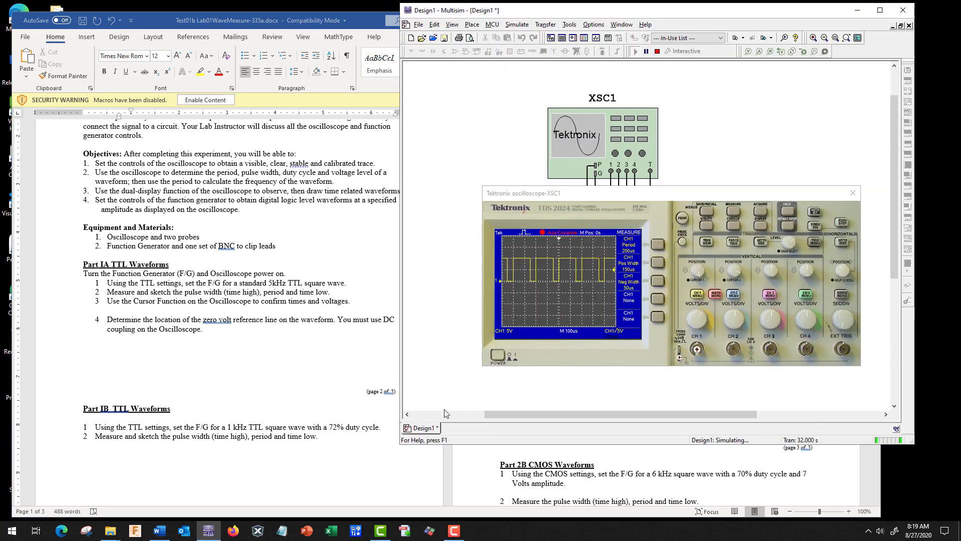
# Snip the scope's square-wave display with its measurements, then return to the Word handout.
pyautogui.click(89, 533)
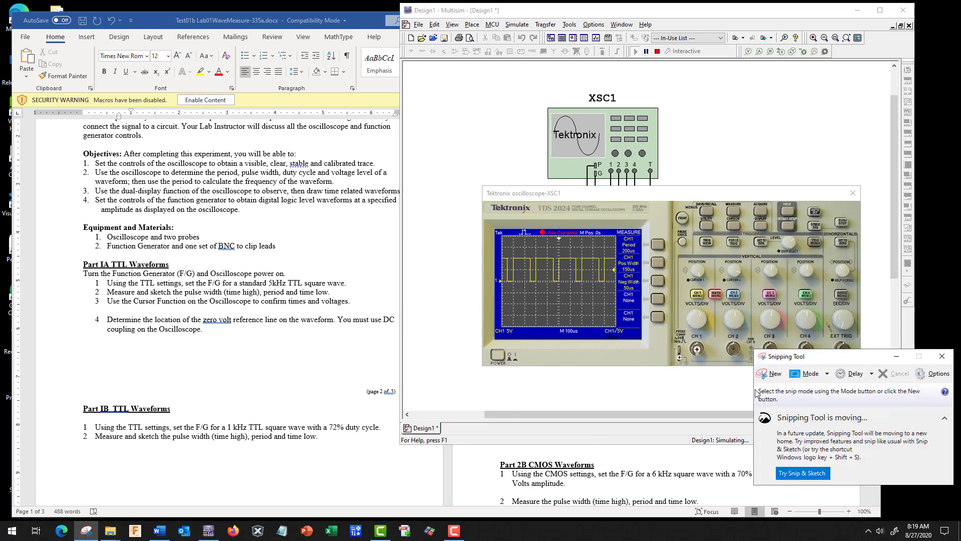
pyautogui.click(775, 375)
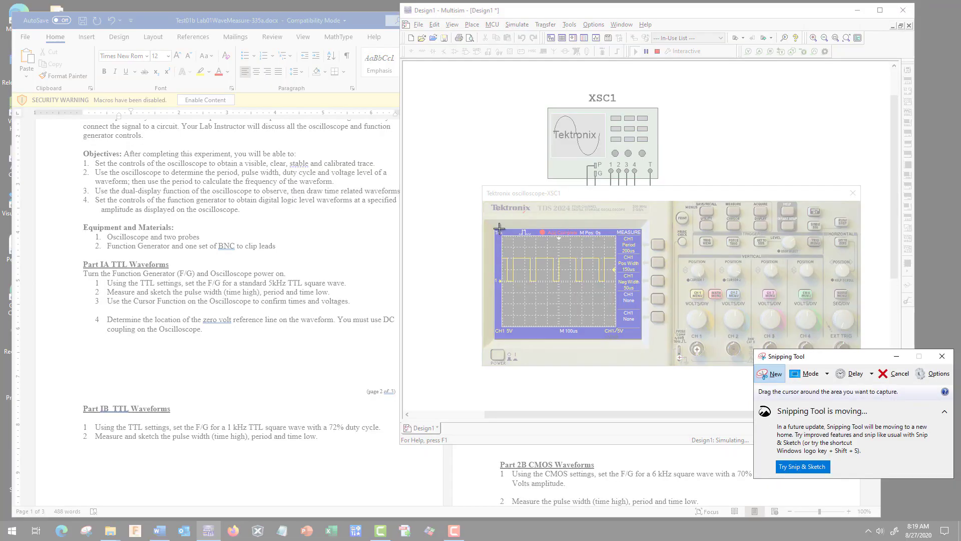
pyautogui.moveTo(493, 225); pyautogui.dragTo(644, 342)
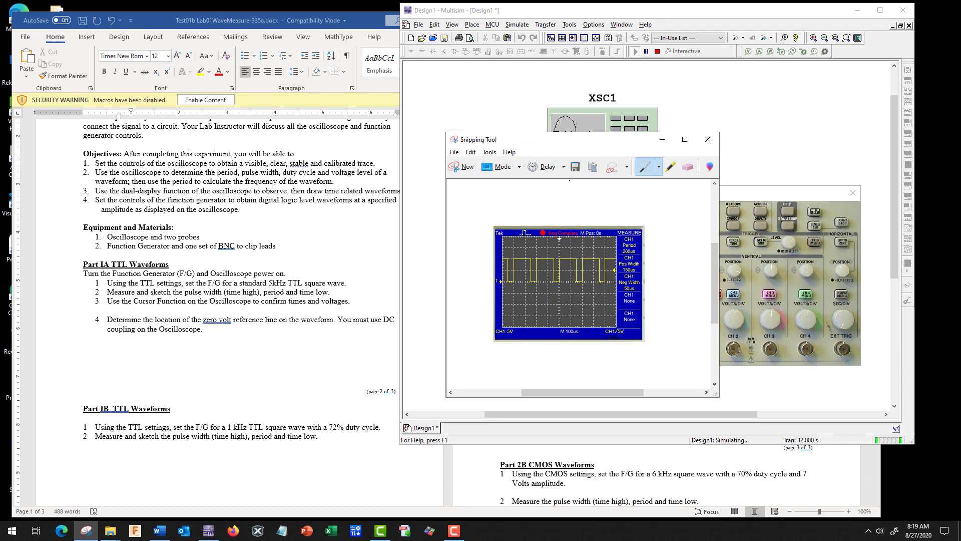
pyautogui.click(129, 312)
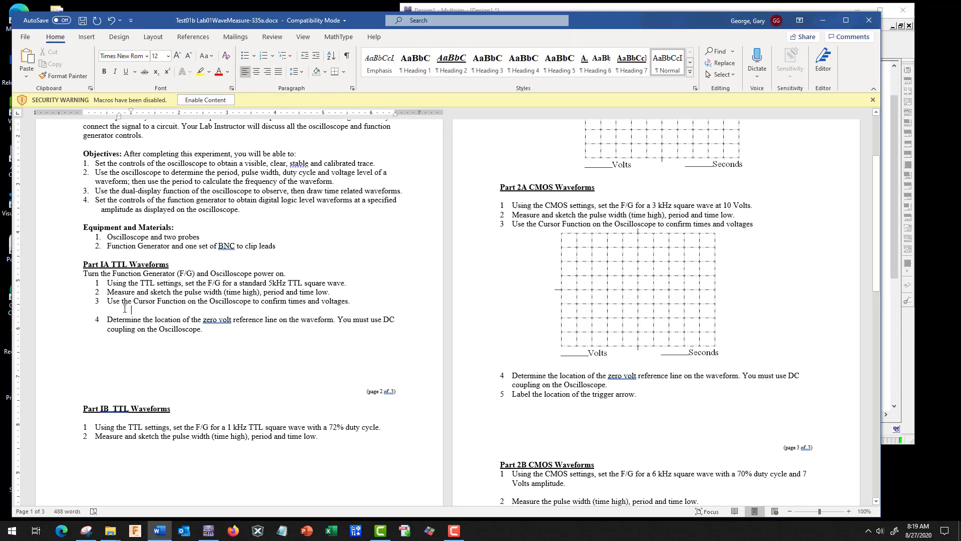
# Paste the square-wave oscilloscope snip under step 3 of Part IA in the handout.
pyautogui.rightClick(123, 310)
pyautogui.click(149, 359)
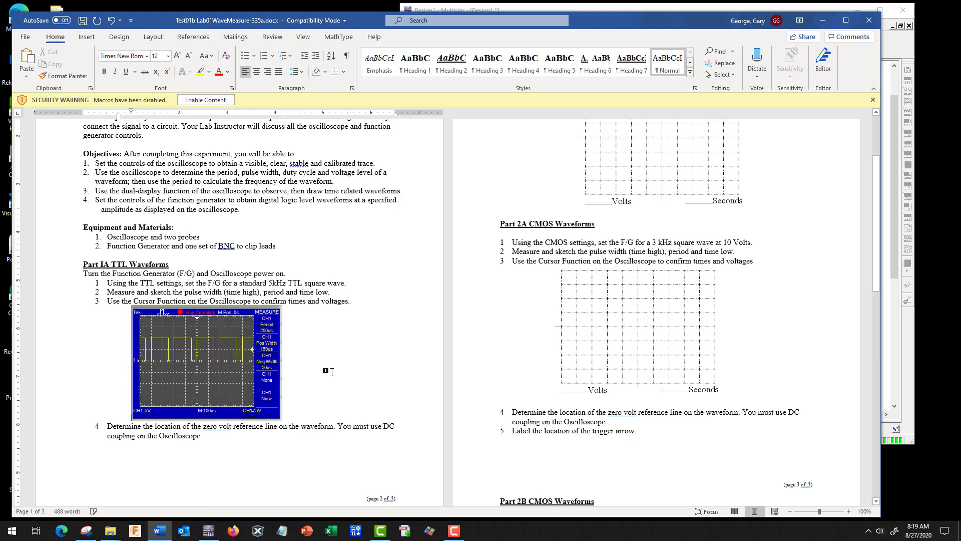